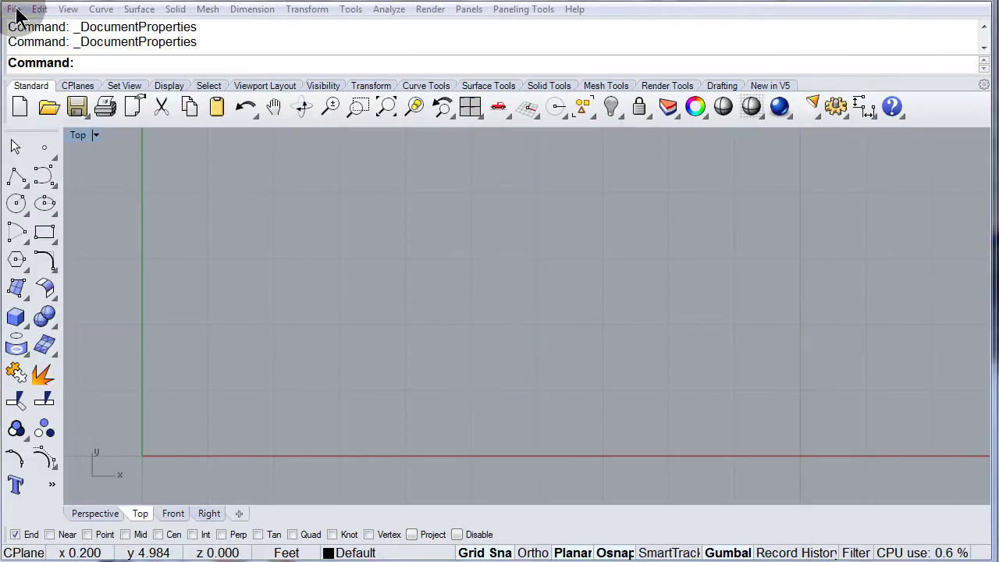
- Open the File menu to reach its Properties entry
click(15, 9)
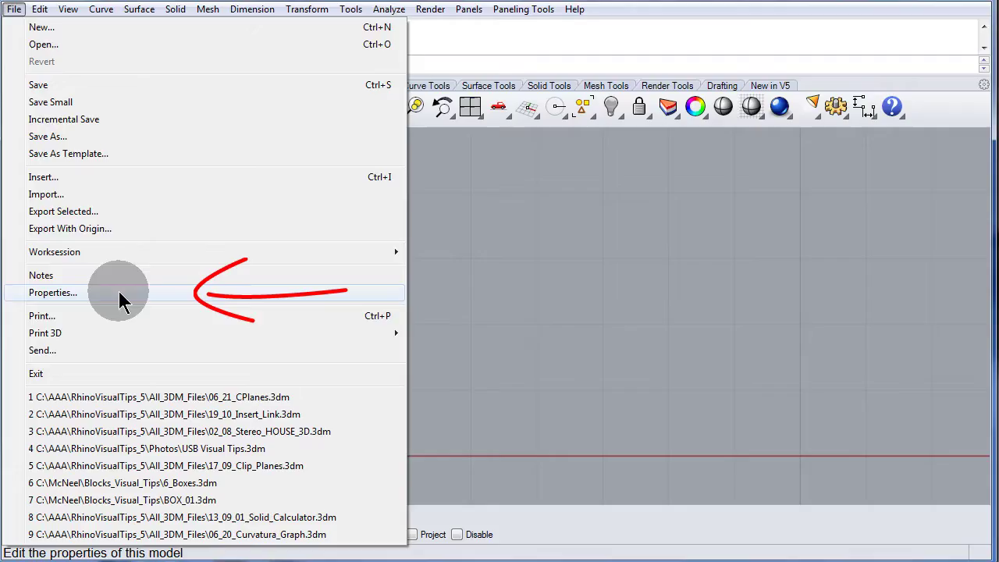
- Open File > Properties and display the Toolbars page under Rhino Options
click(120, 294)
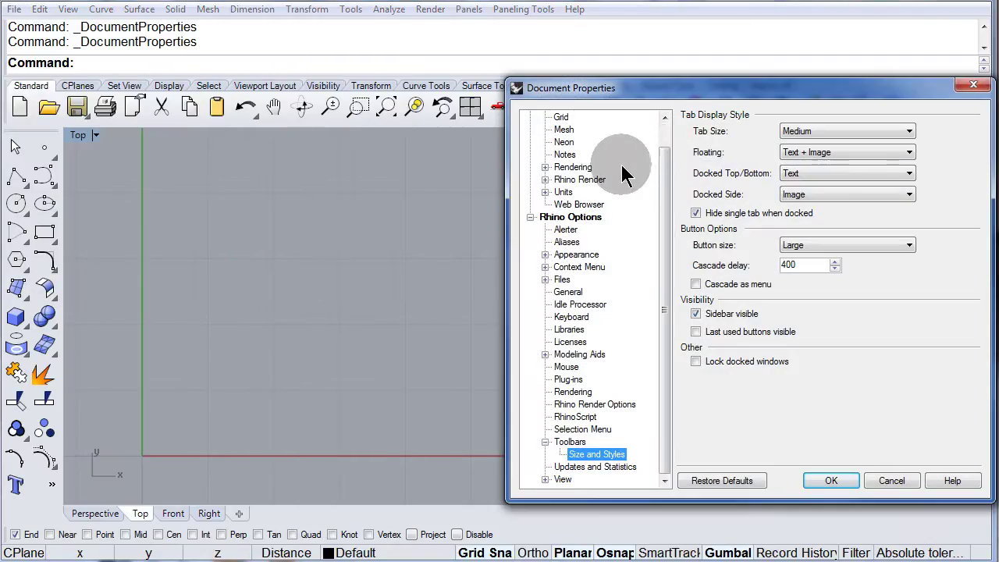
drag(661, 147, 666, 123)
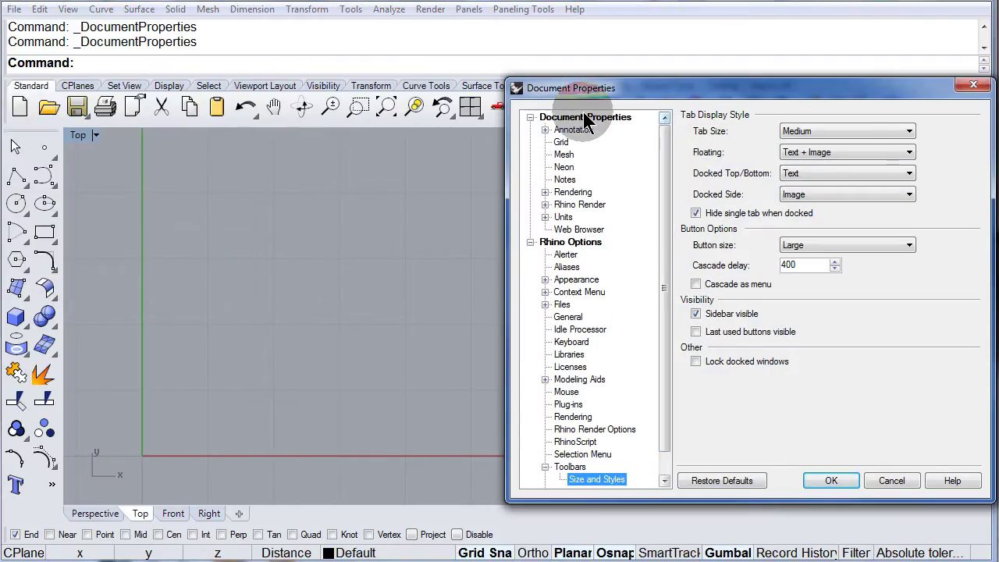
click(530, 117)
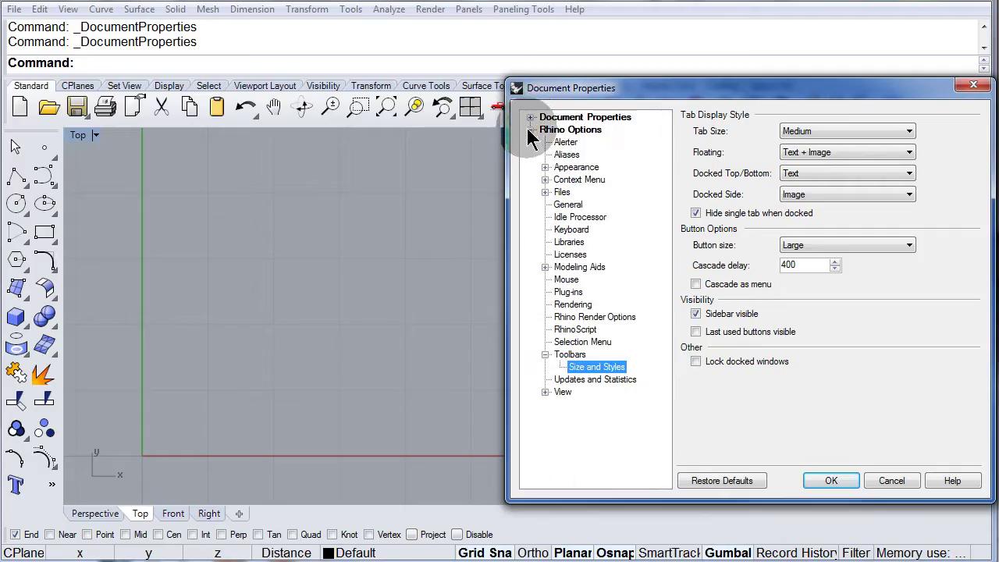
click(529, 129)
drag(587, 94, 421, 94)
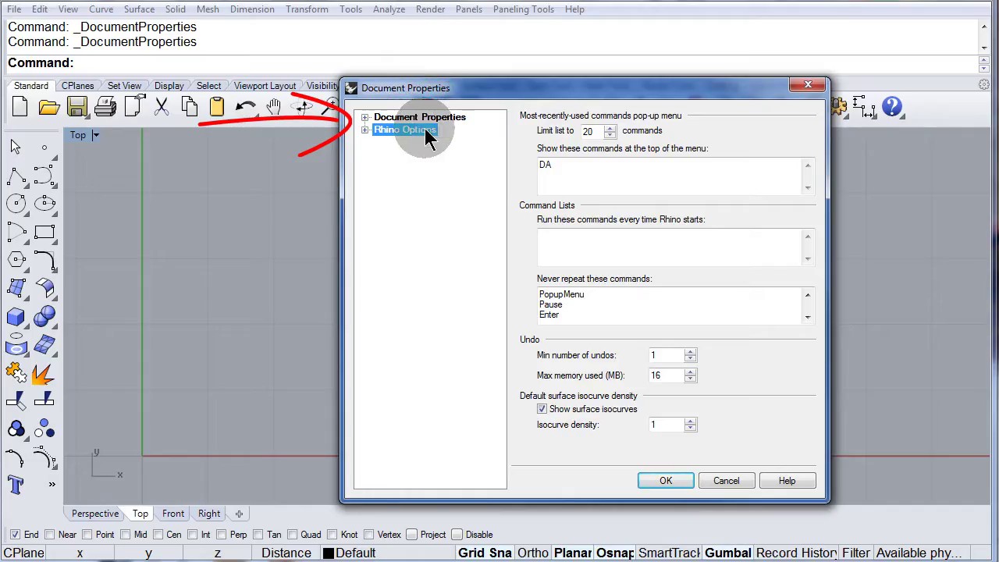
click(364, 130)
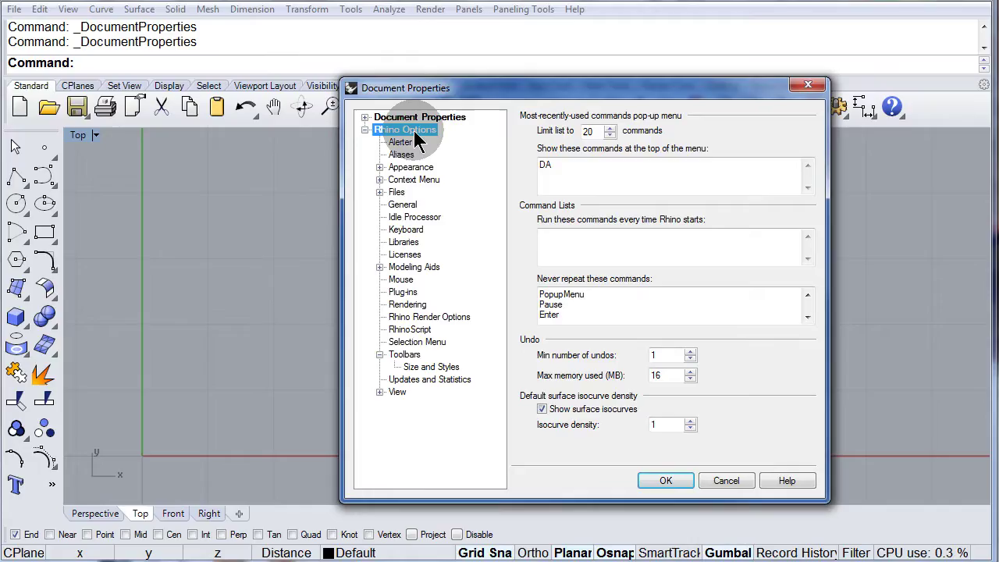
click(401, 354)
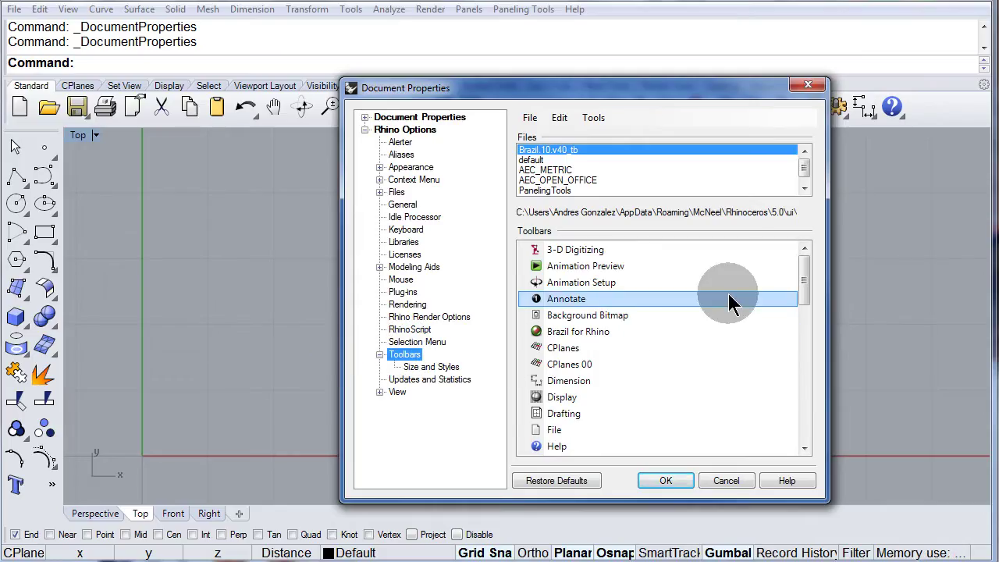
- Tick the File, Layer and Display toolbars and confirm the options with OK
click(803, 269)
drag(803, 268, 804, 303)
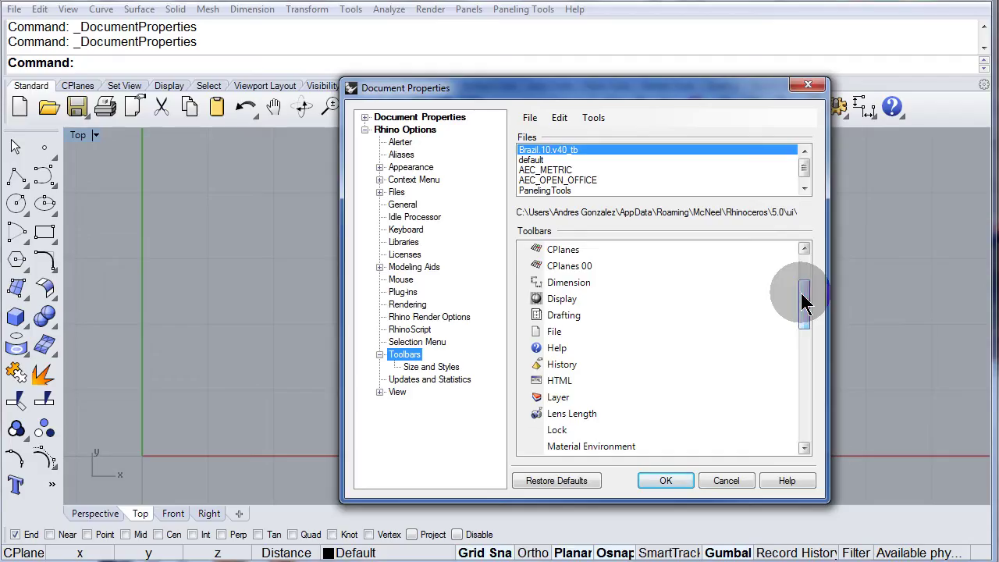
click(528, 336)
click(527, 333)
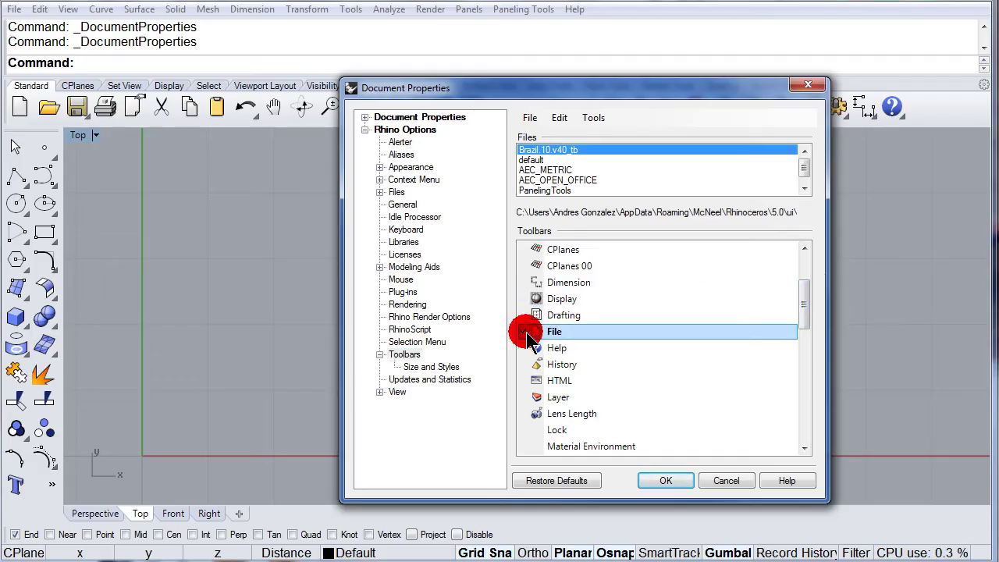
click(523, 396)
click(523, 400)
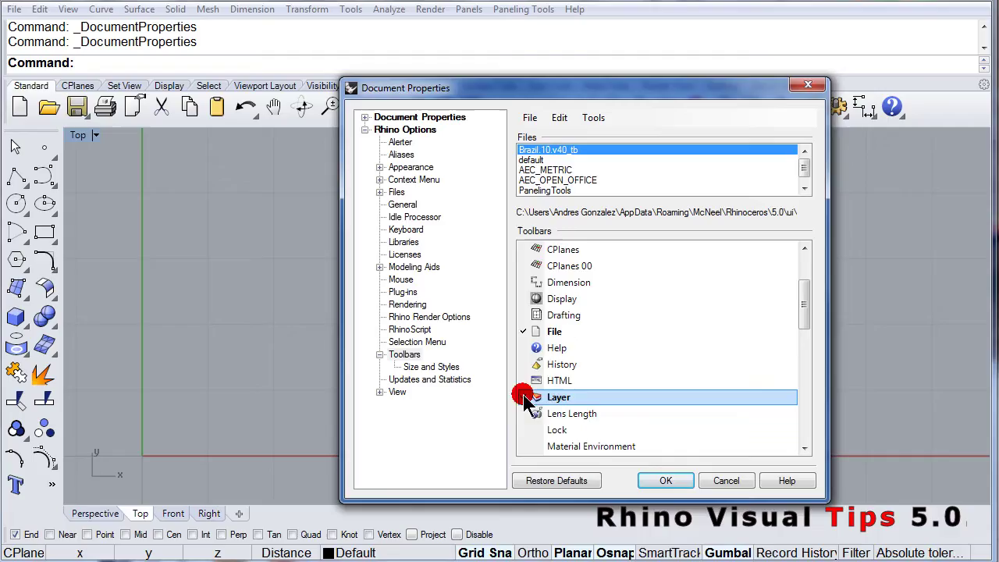
mouse_move(525, 404)
mouse_down()
mouse_move(521, 305)
mouse_move(660, 484)
mouse_up()
click(659, 481)
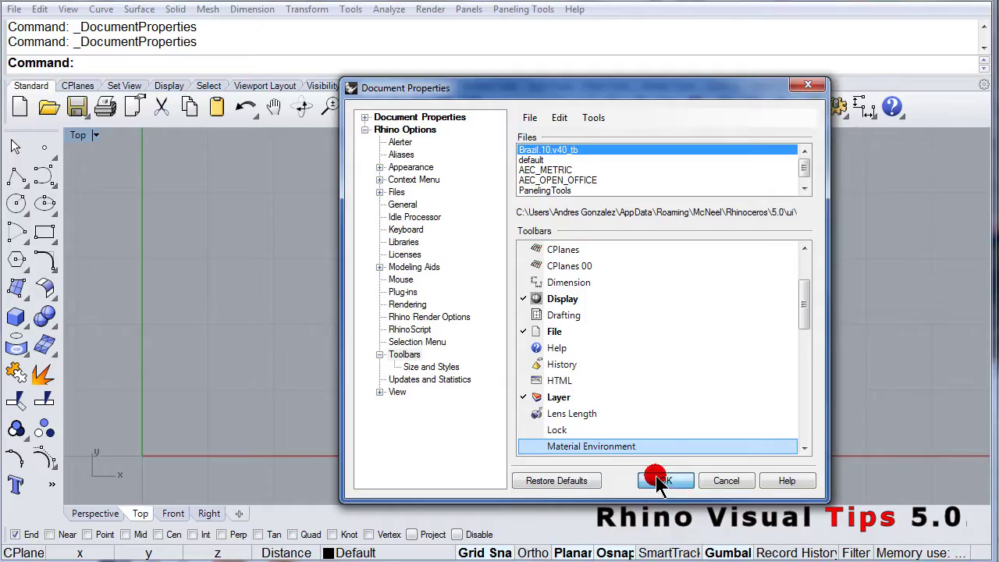
- Spread the Display, File and Layer toolbars in a row across the upper viewport
drag(612, 318, 288, 159)
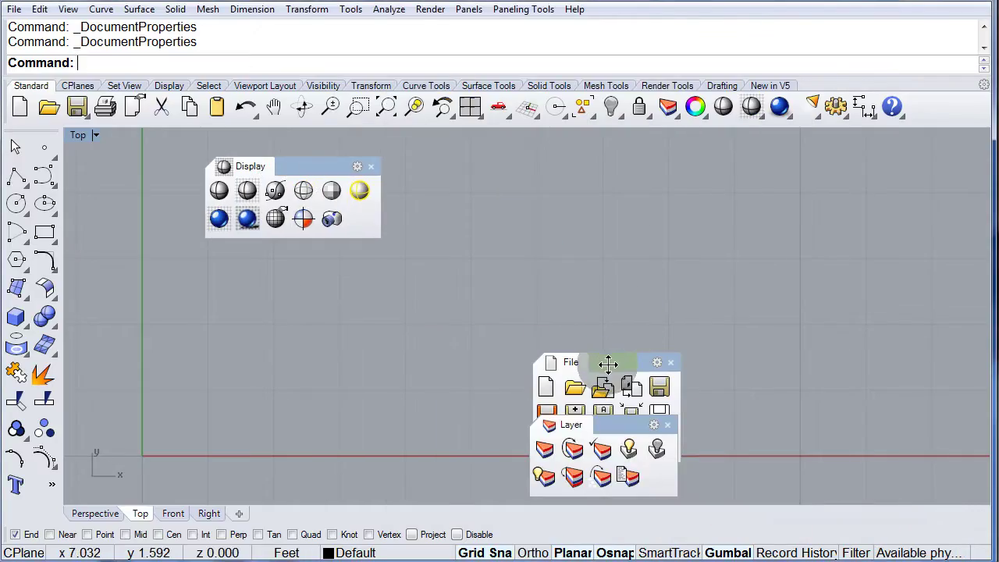
drag(604, 364, 476, 175)
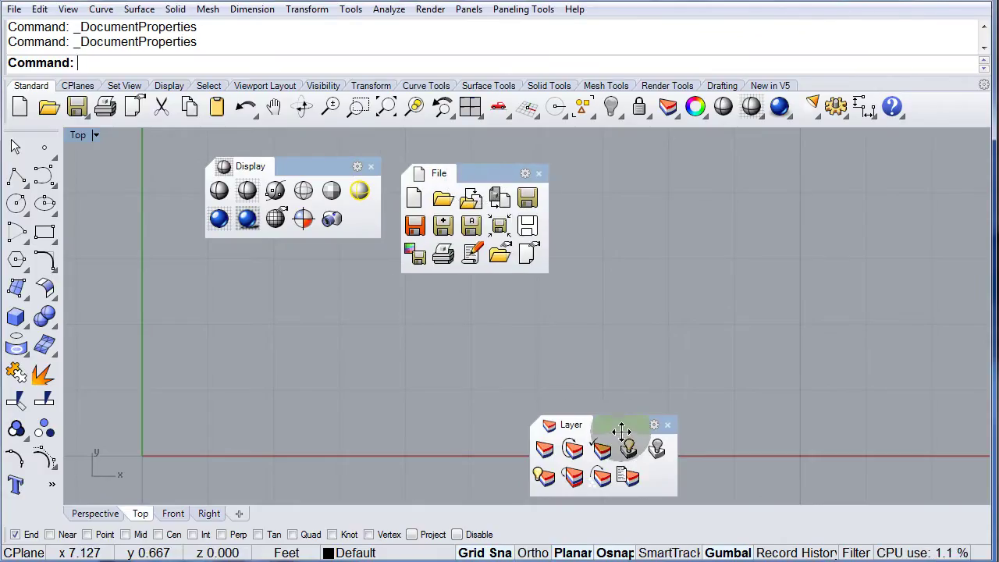
drag(622, 427, 660, 192)
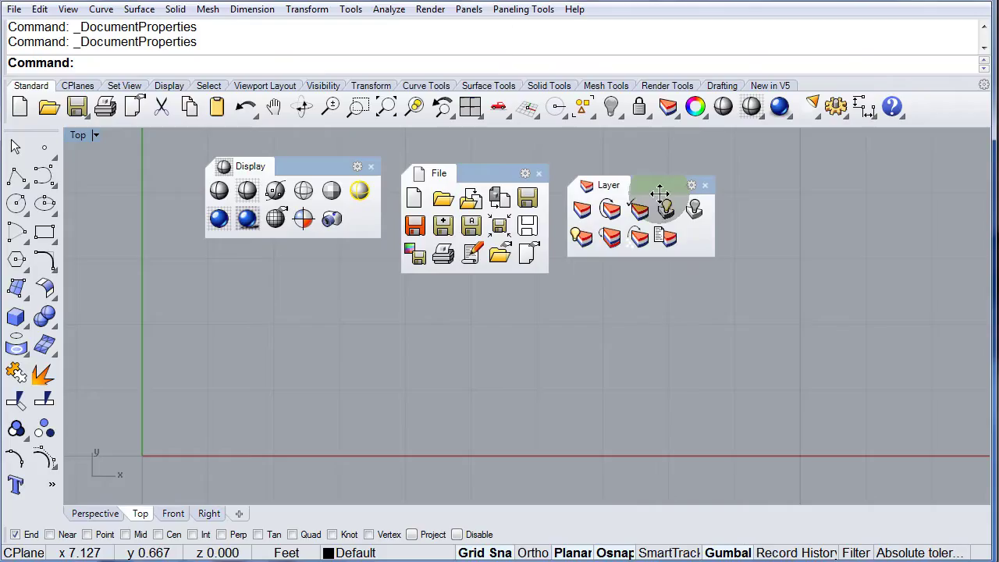
- Close the Layer, File and Display floating toolbars
click(704, 185)
click(539, 174)
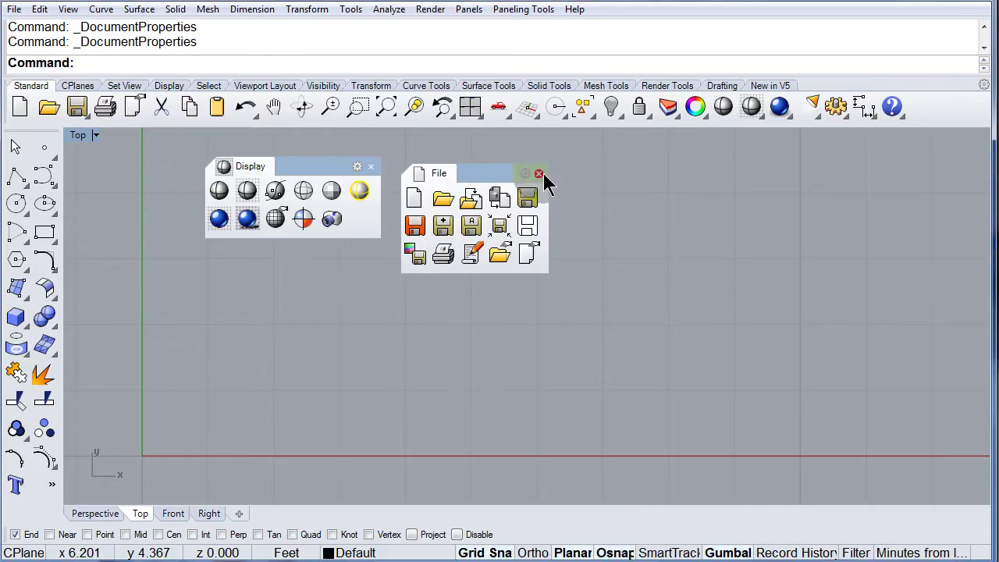
click(374, 166)
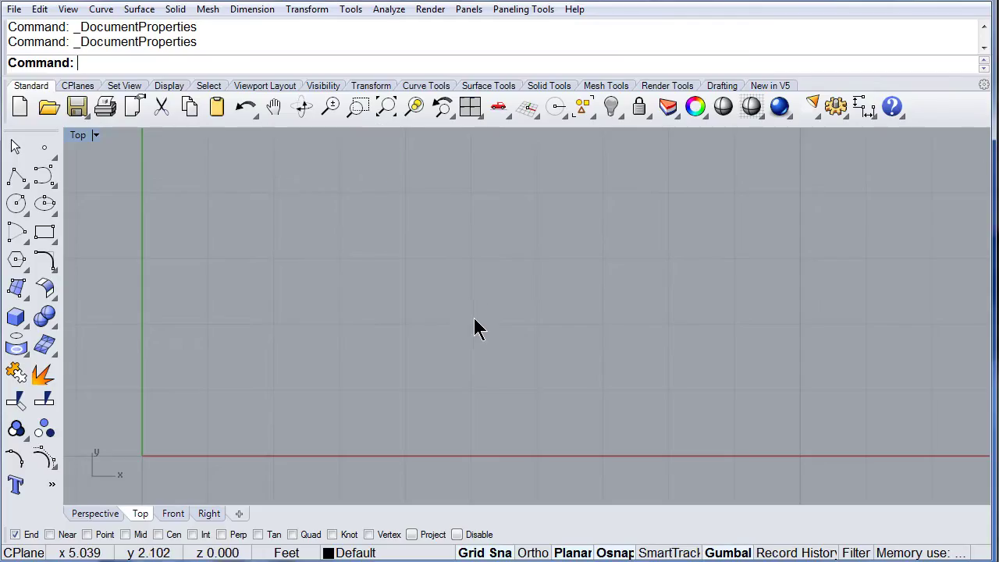
- Show Curve Tools, Analyze, Drafting and Dimension from the toolbar area's right-click list
right_click(818, 85)
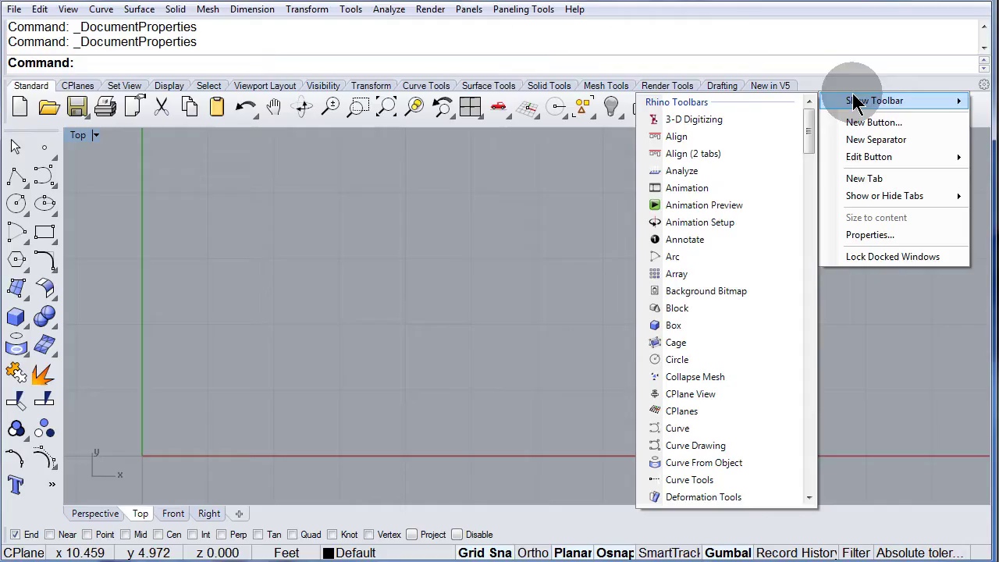
mouse_move(894, 100)
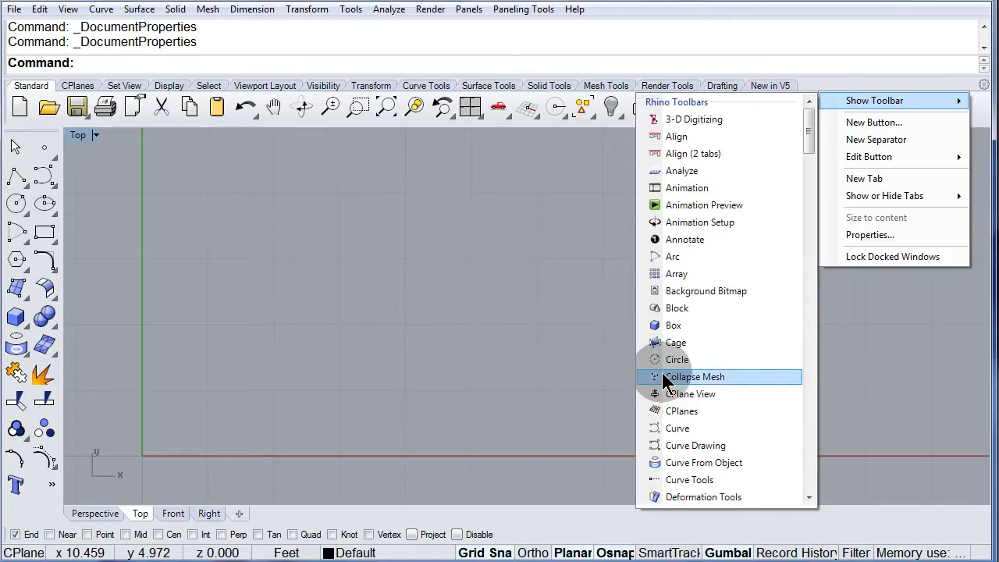
click(646, 485)
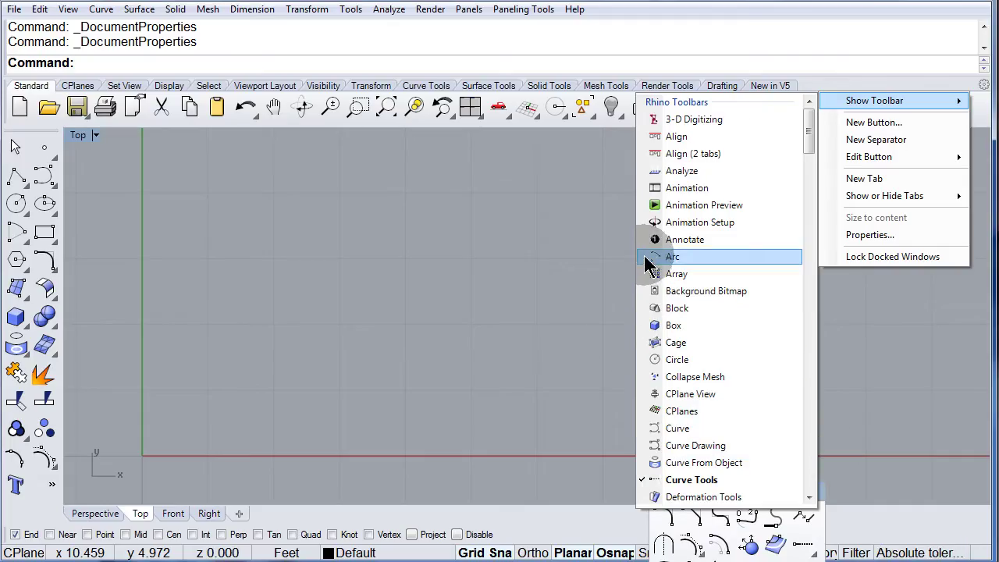
click(645, 172)
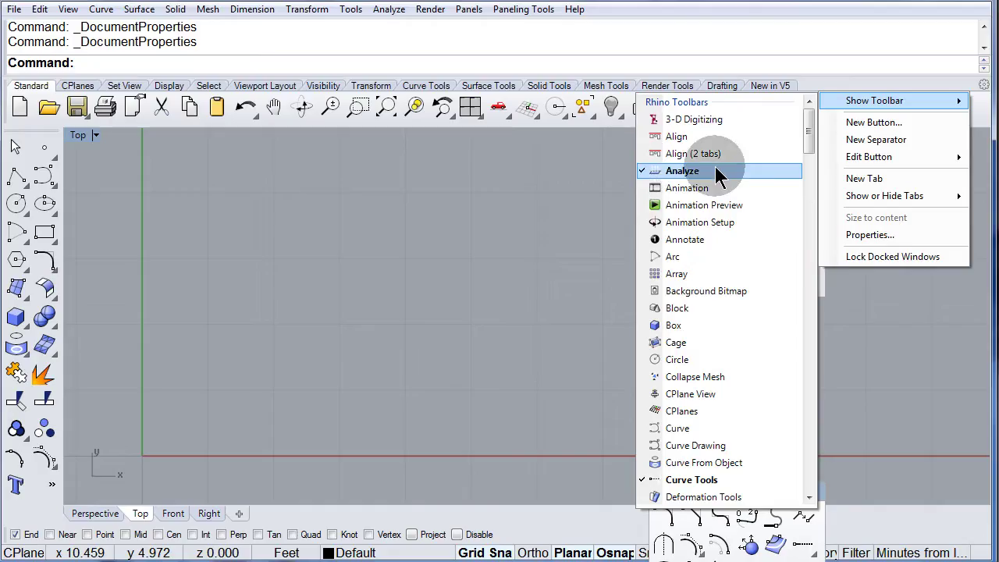
click(810, 137)
drag(811, 140, 814, 164)
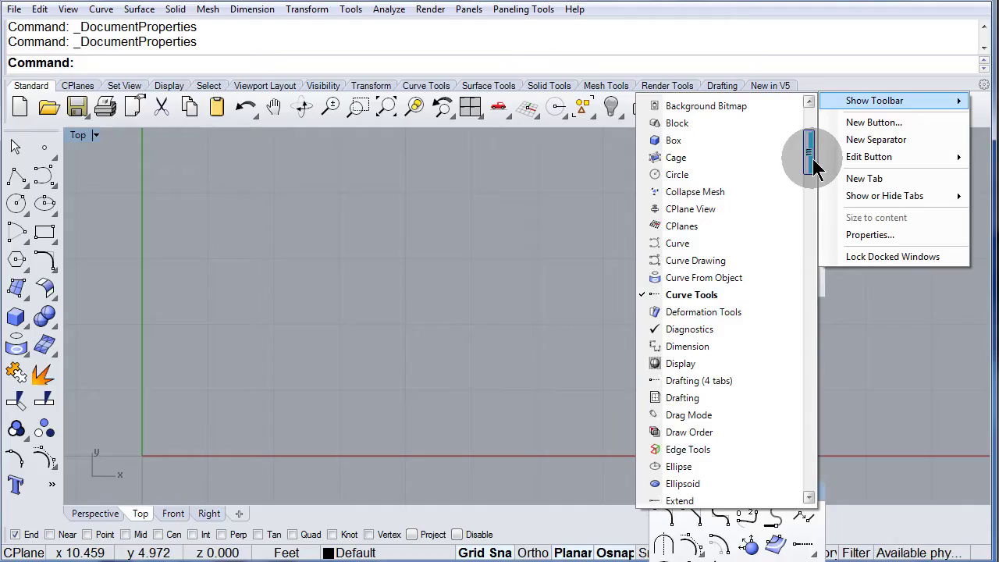
click(644, 400)
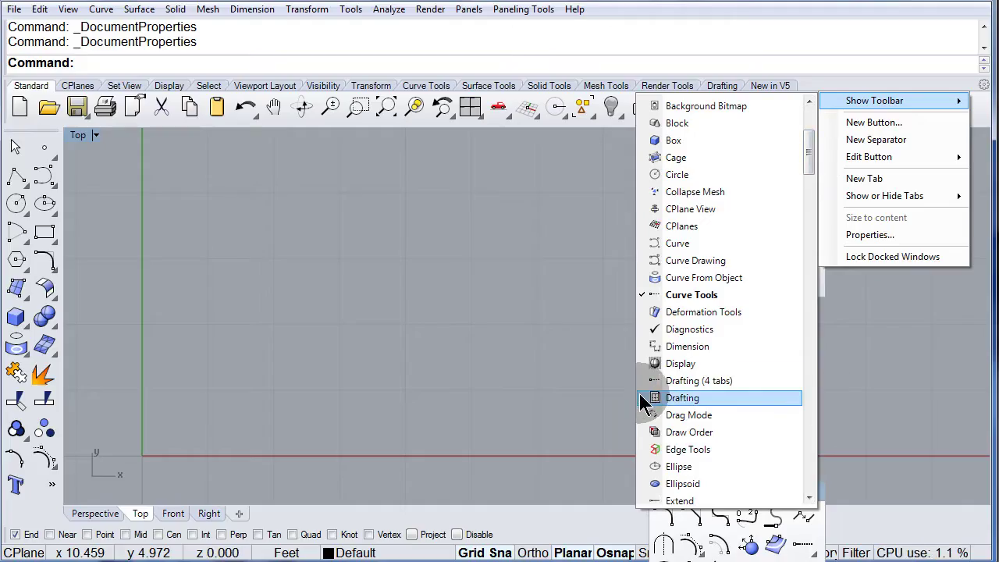
click(640, 400)
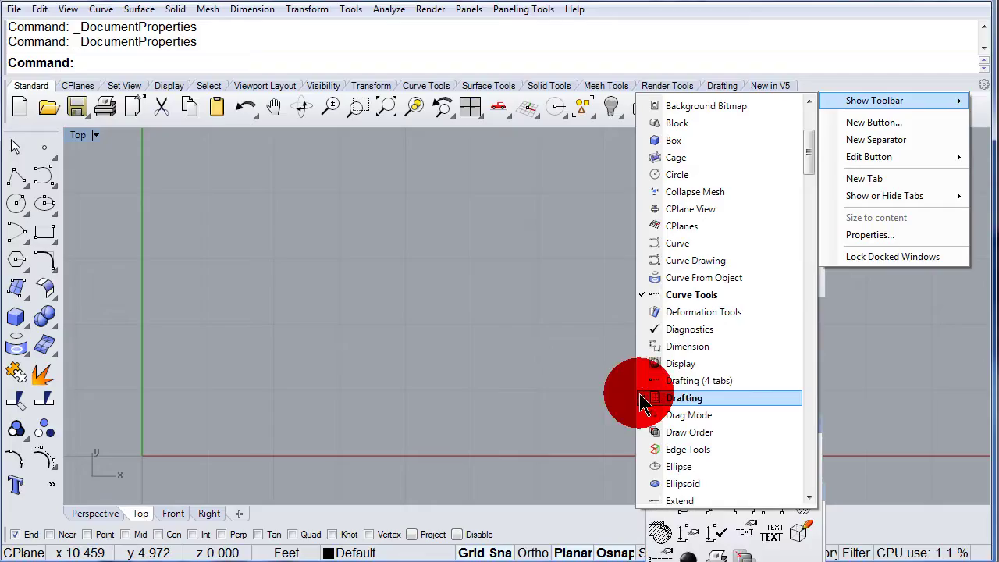
click(646, 349)
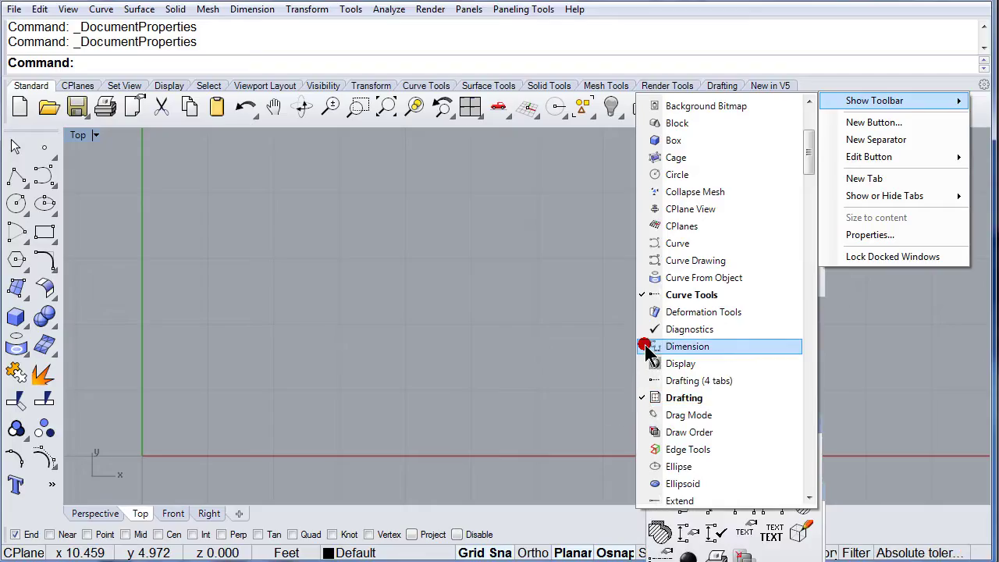
- Line up Analyze, Drafting and Curve Tools beside Dimension, then drag Analyze onto Dimension
click(502, 265)
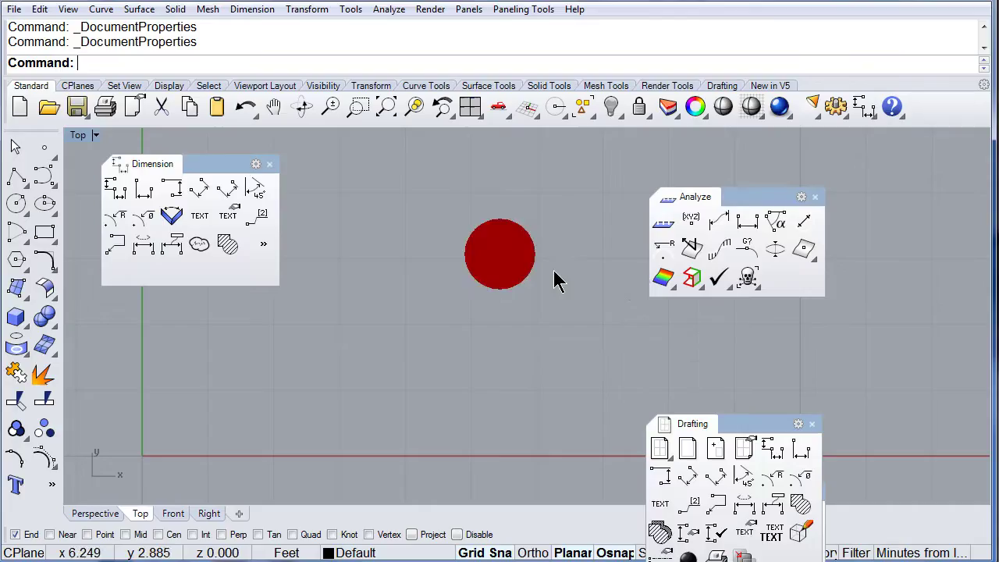
drag(746, 194, 430, 163)
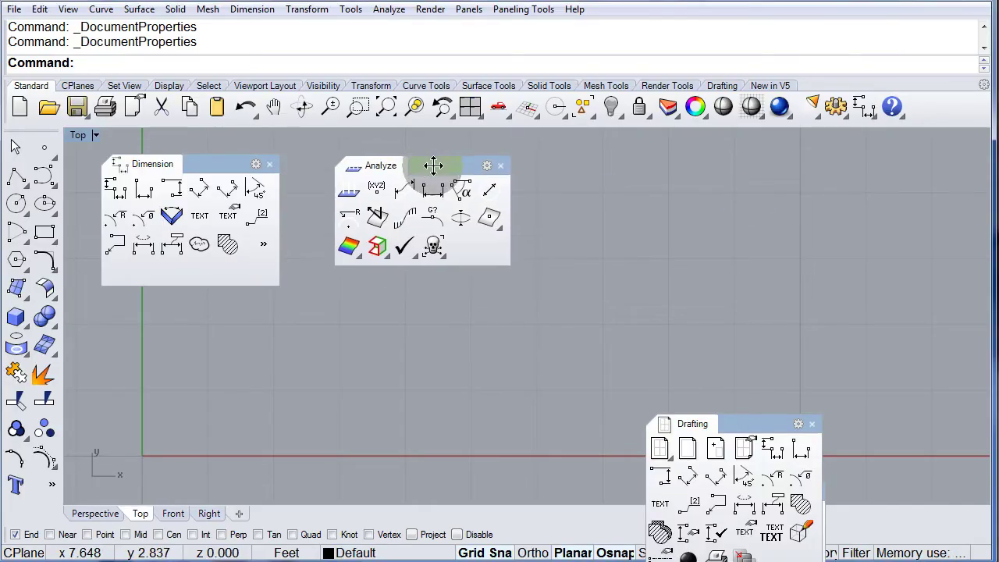
drag(738, 423, 615, 162)
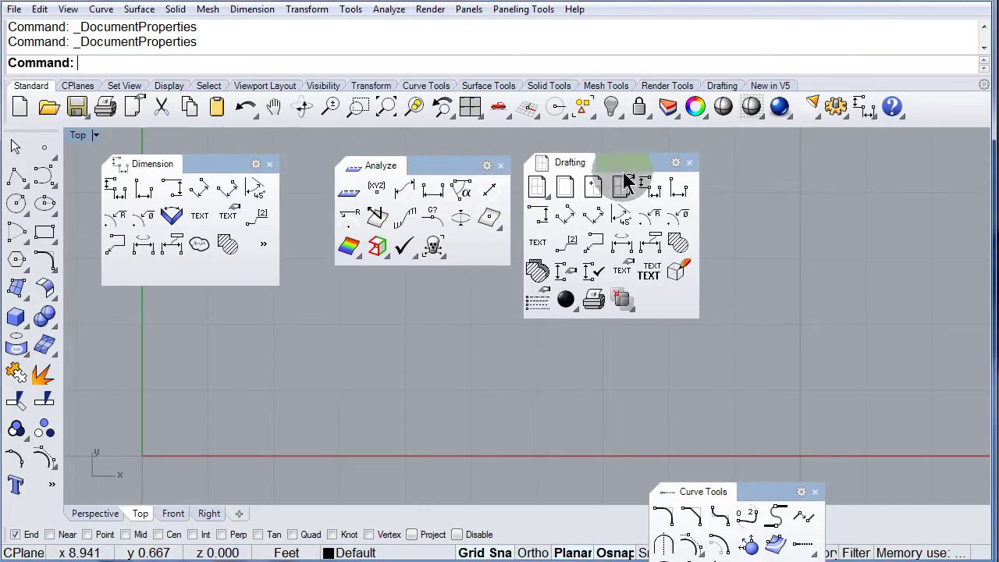
mouse_move(767, 485)
mouse_down()
mouse_move(812, 266)
mouse_move(852, 176)
mouse_up()
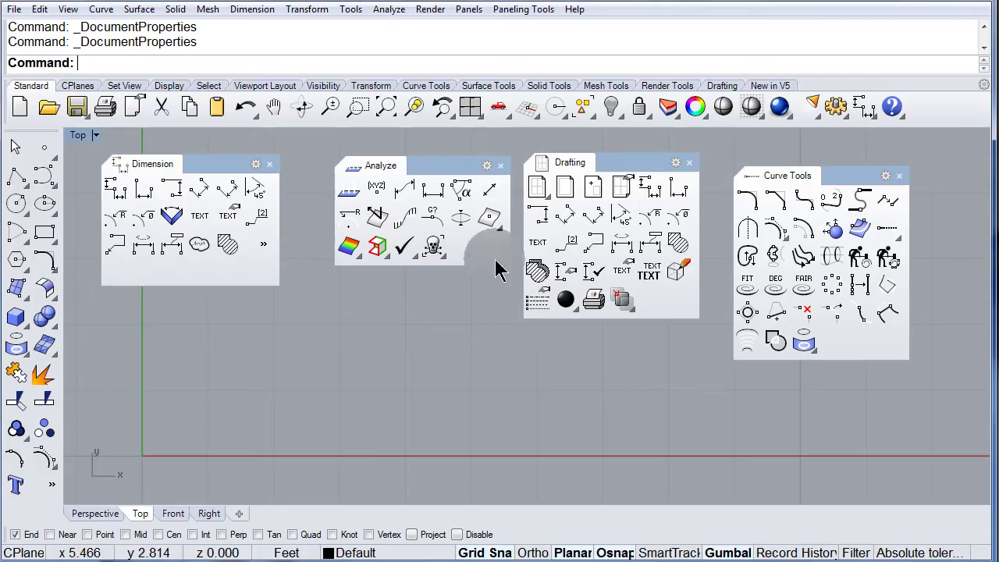
click(428, 173)
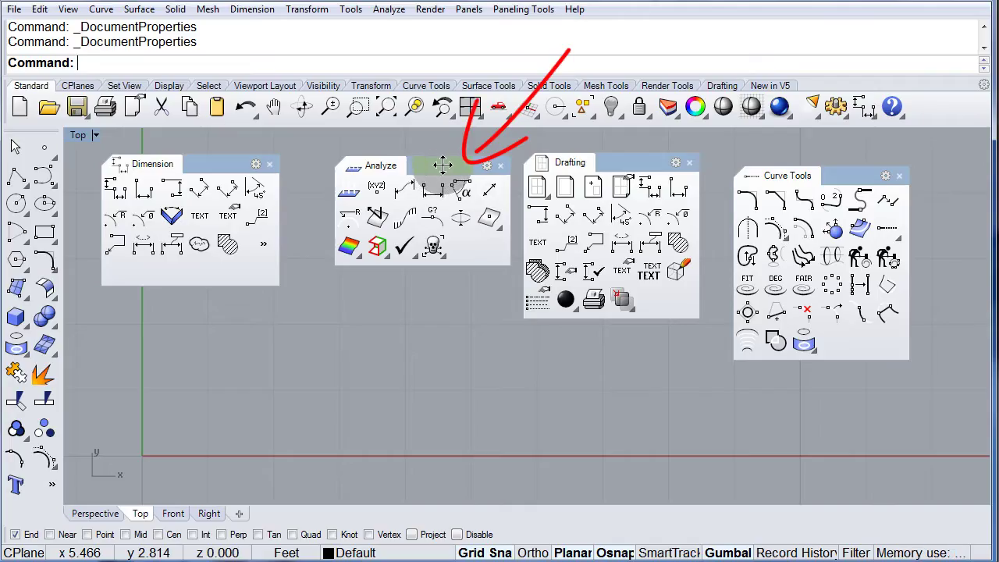
drag(444, 163, 284, 163)
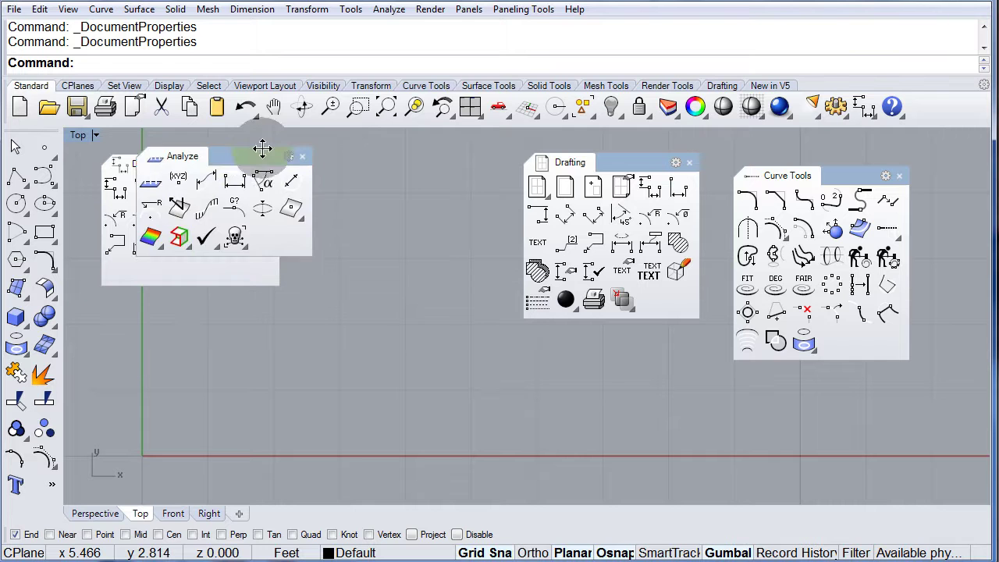
- Dock Analyze, Drafting and Curve Tools as tabs on the Dimension toolbar
mouse_move(284, 163)
mouse_down()
mouse_move(483, 154)
mouse_move(653, 261)
mouse_move(828, 214)
mouse_move(708, 138)
mouse_move(650, 212)
mouse_move(481, 216)
mouse_move(302, 149)
mouse_move(268, 217)
mouse_move(568, 321)
mouse_move(866, 228)
mouse_move(609, 105)
mouse_move(450, 192)
mouse_move(431, 181)
mouse_up()
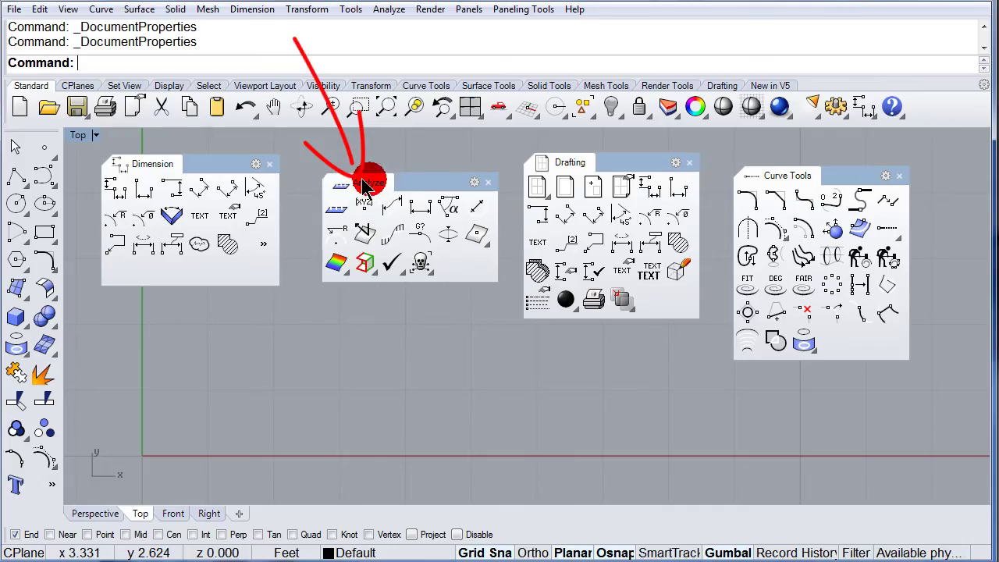
drag(372, 191, 234, 173)
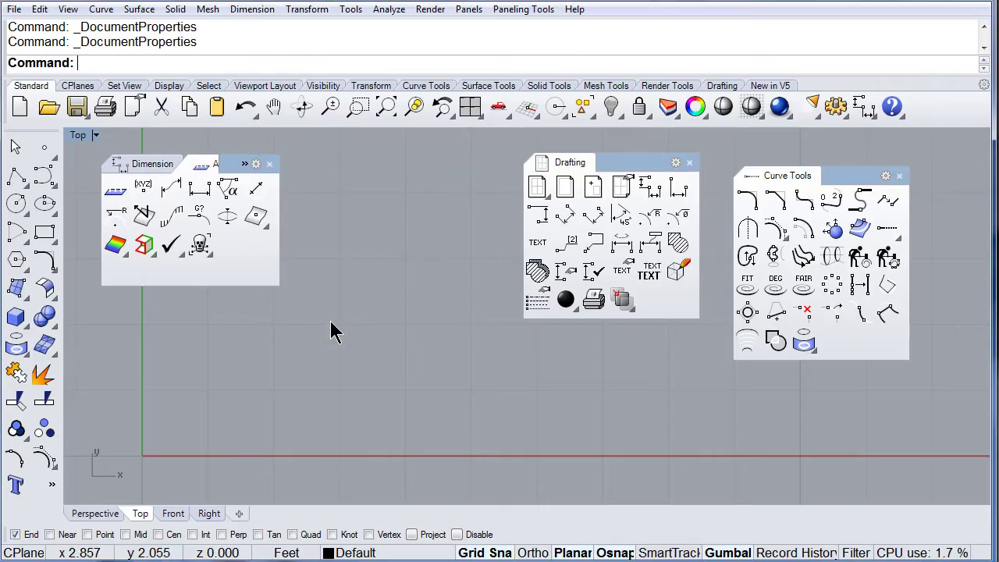
mouse_move(567, 163)
mouse_down()
mouse_move(394, 179)
mouse_move(290, 178)
mouse_move(260, 167)
mouse_move(485, 166)
mouse_up()
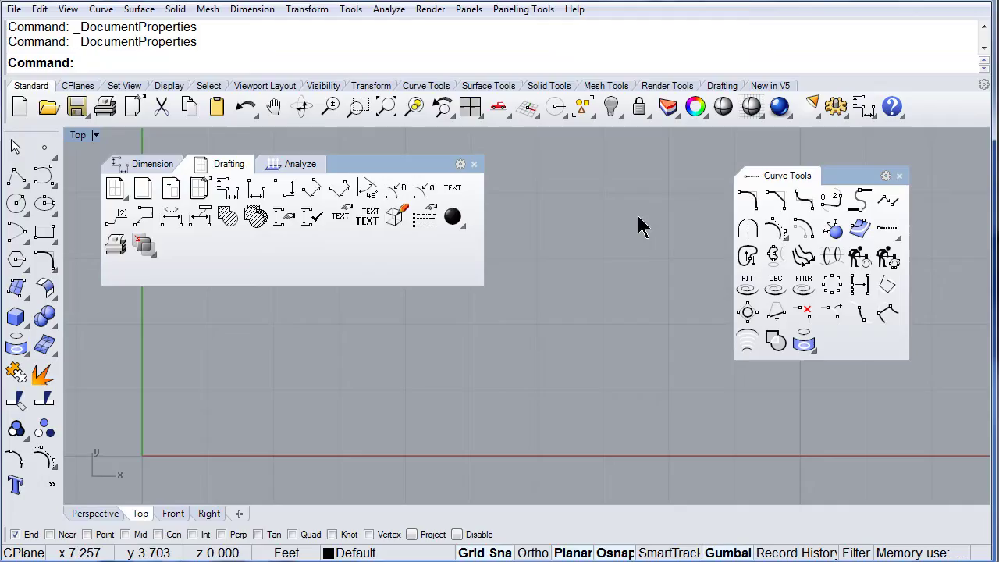
click(787, 181)
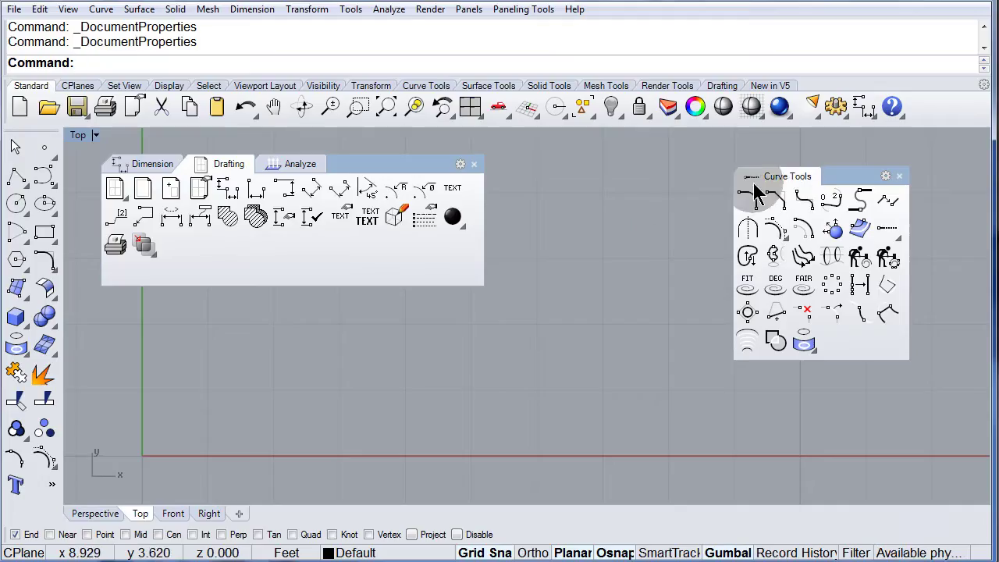
drag(794, 178, 375, 168)
- Widen the tabbed group and browse its Curve Tools, Analyze, Drafting and Dimension tabs
drag(484, 238, 521, 238)
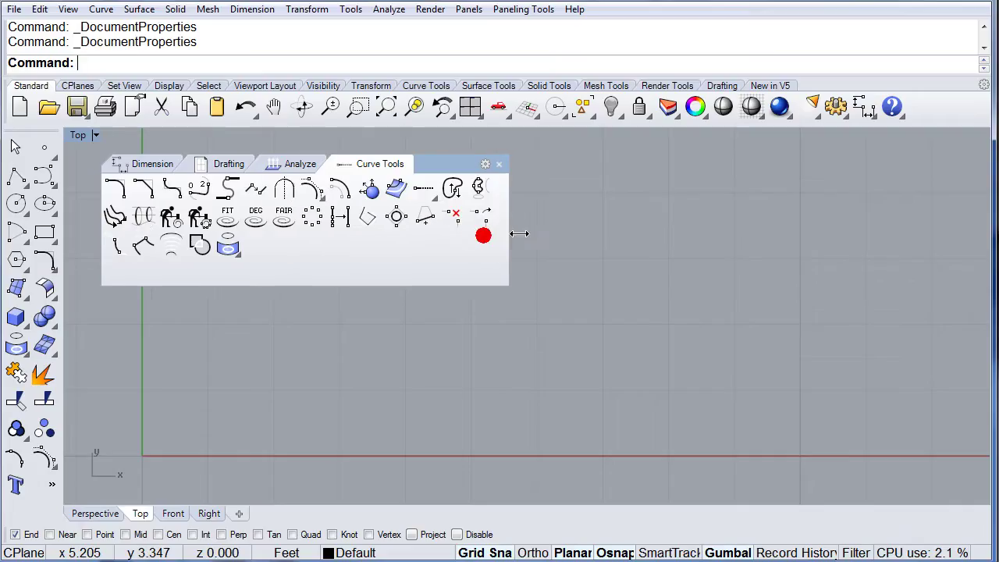
click(370, 167)
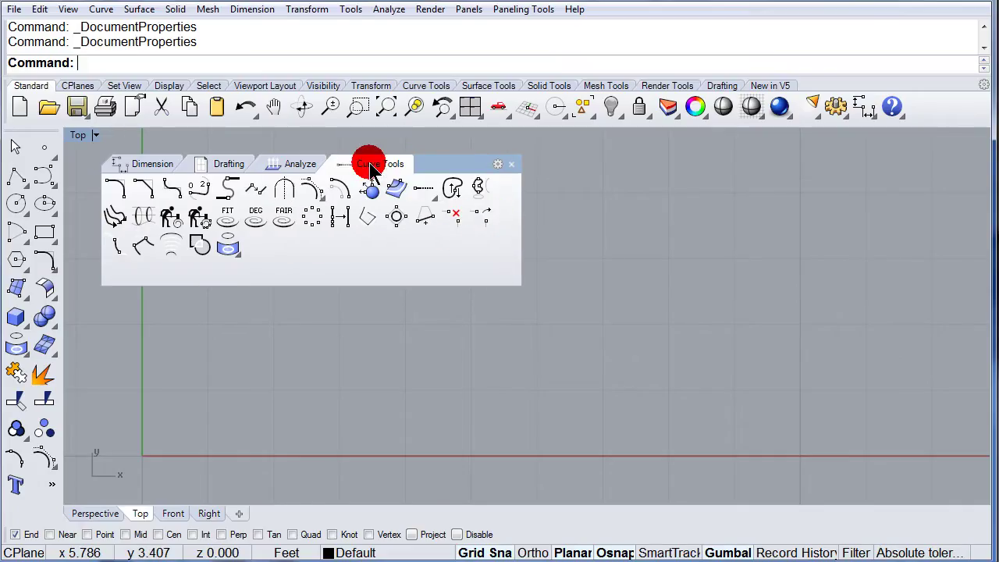
click(302, 168)
click(229, 168)
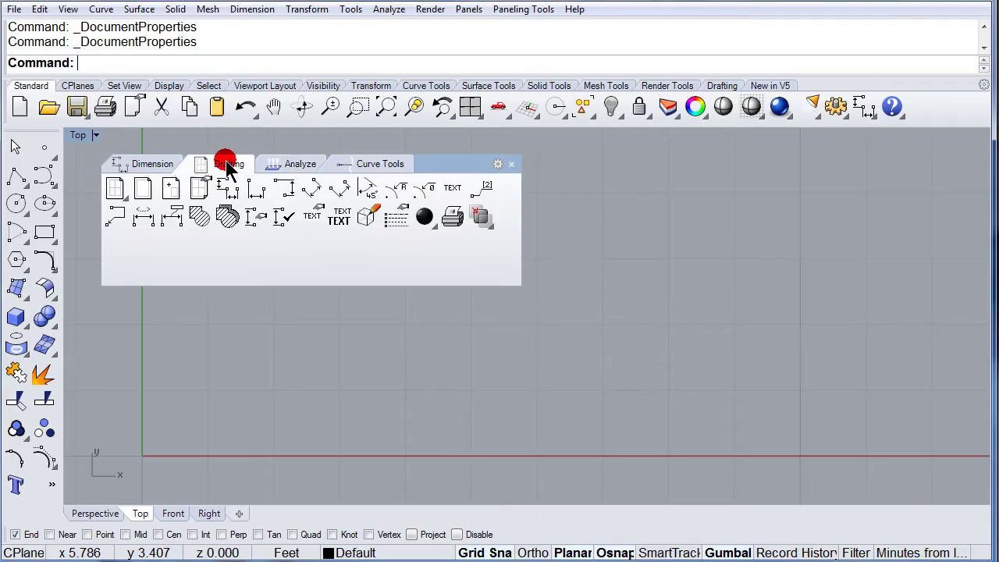
click(148, 167)
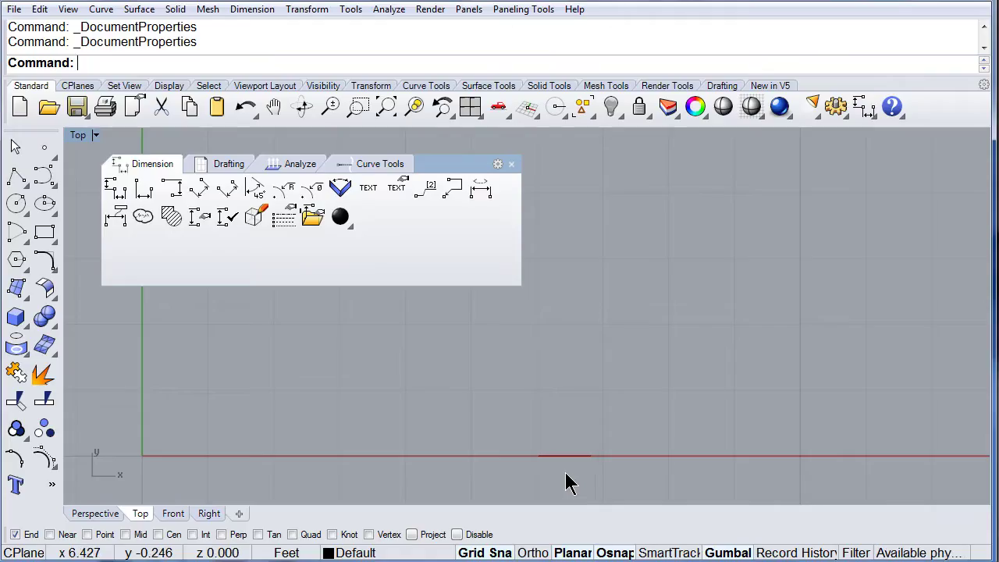
- Reorder the tabs to Drafting, Dimension, Curve Tools, Analyze, with Drafting active
click(278, 170)
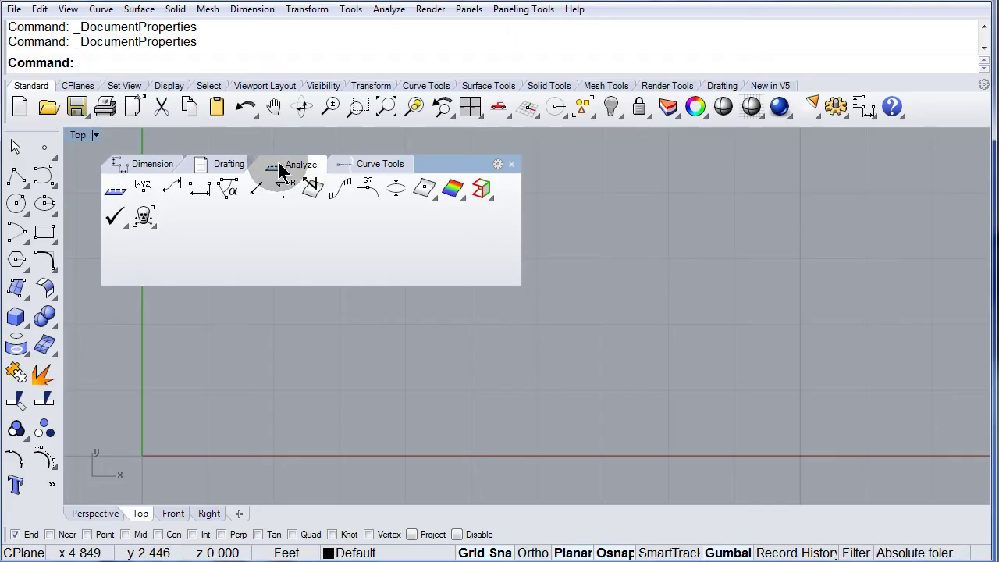
drag(278, 161, 405, 159)
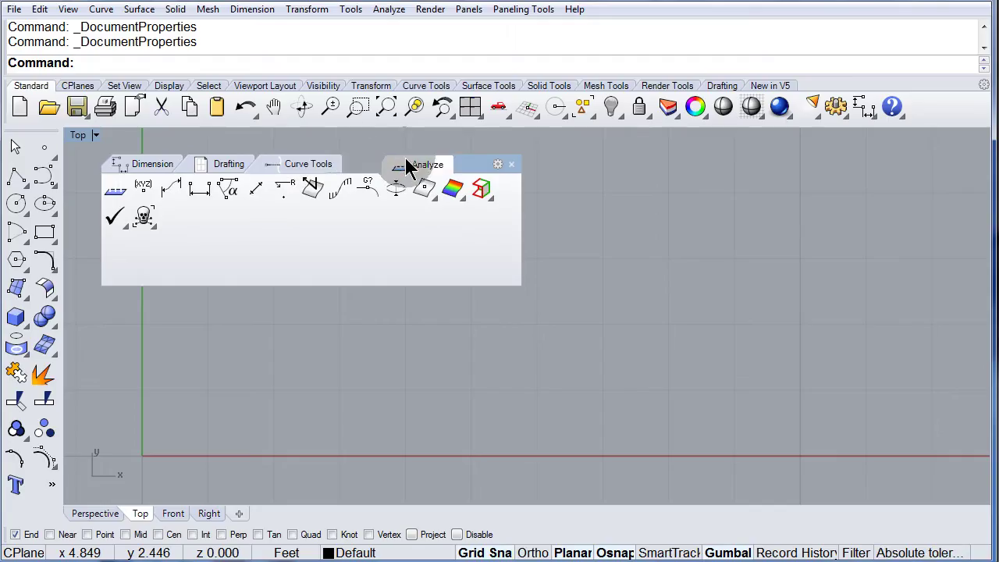
drag(405, 160, 390, 164)
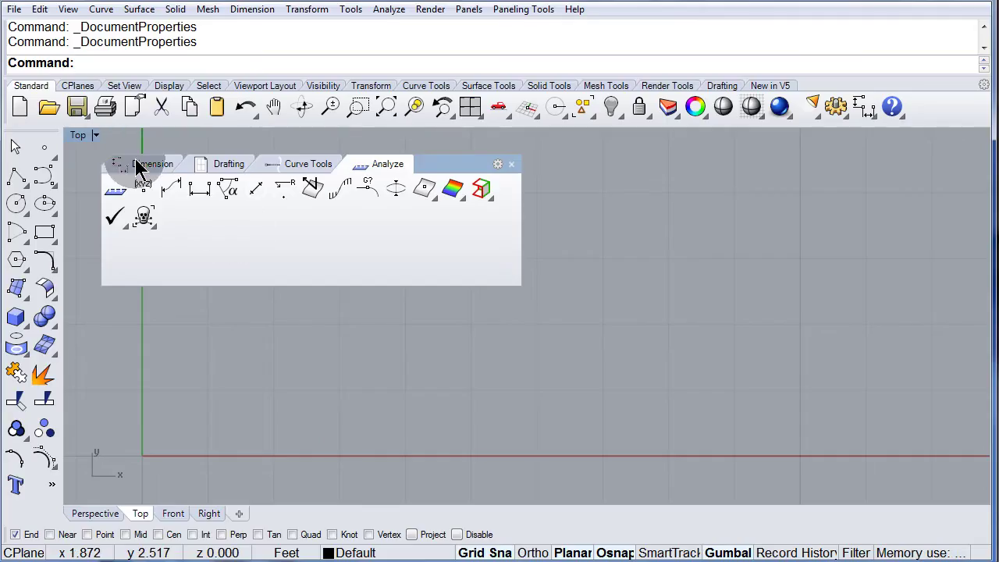
drag(137, 167, 231, 163)
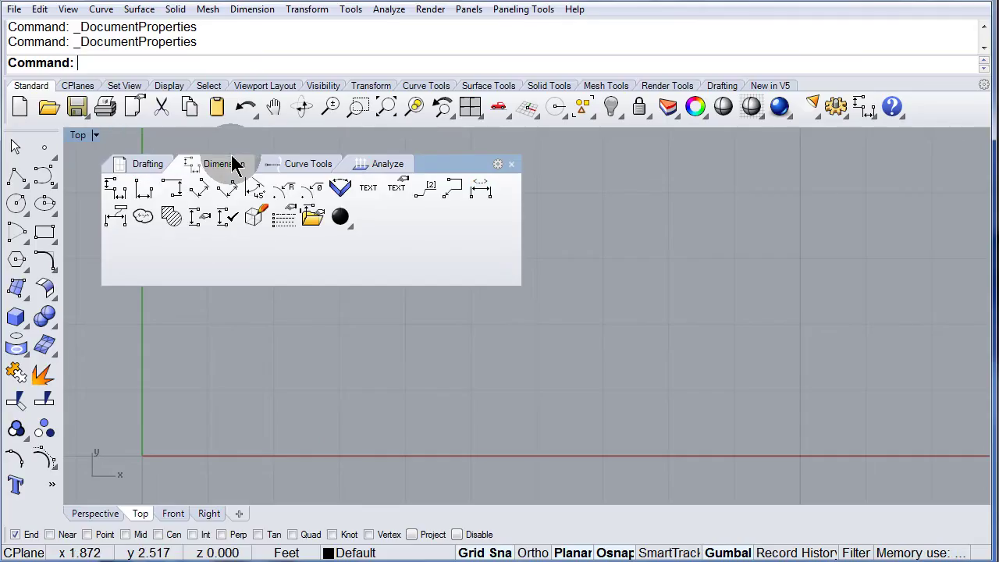
drag(133, 164, 159, 167)
click(135, 167)
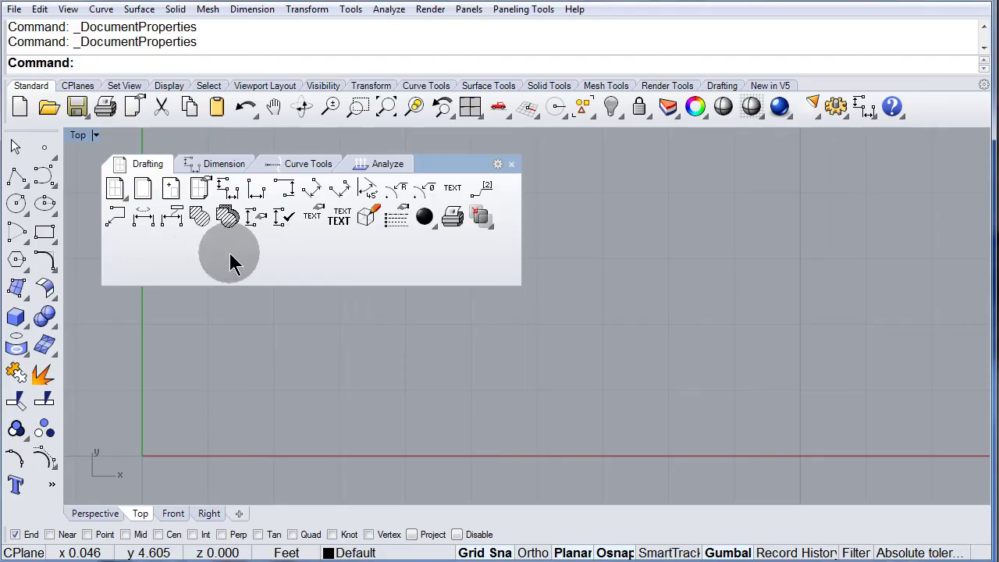
- Dock the tabbed toolbar group to the right screen edge and widen the panel
click(441, 167)
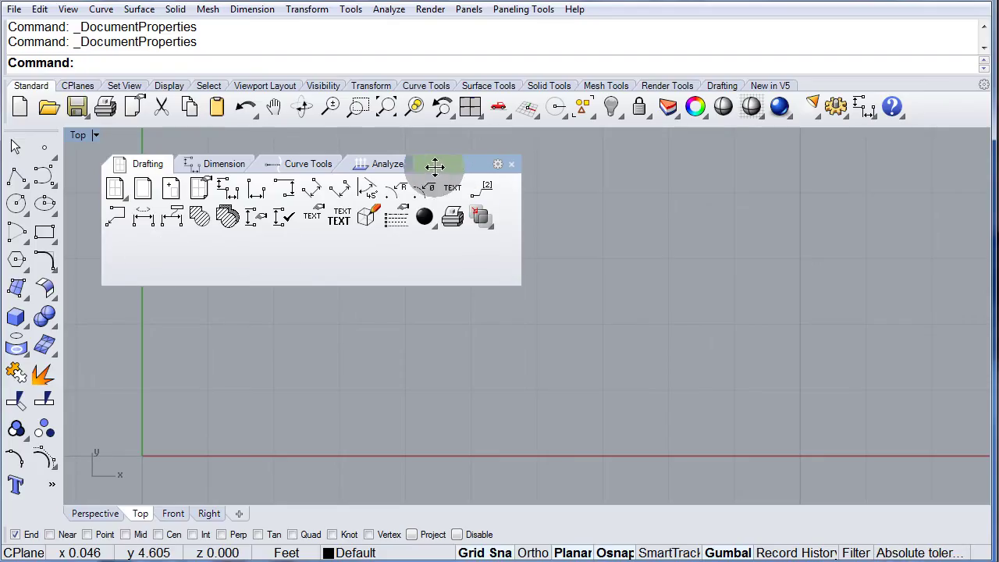
mouse_move(435, 167)
mouse_down()
mouse_move(578, 214)
mouse_move(733, 245)
mouse_move(998, 266)
mouse_move(988, 262)
mouse_up()
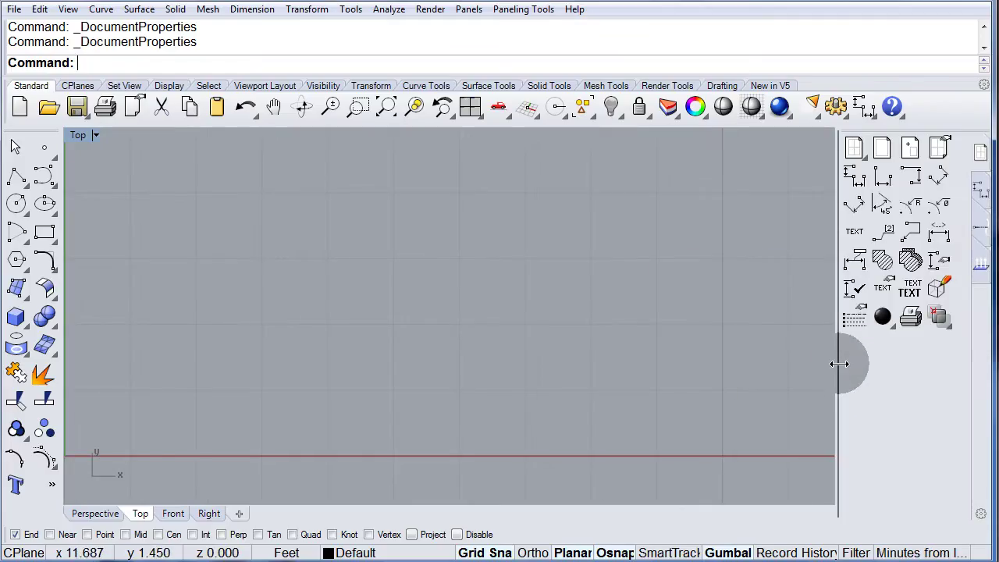
mouse_move(835, 360)
mouse_down()
mouse_move(750, 357)
mouse_move(748, 367)
mouse_move(889, 372)
mouse_up()
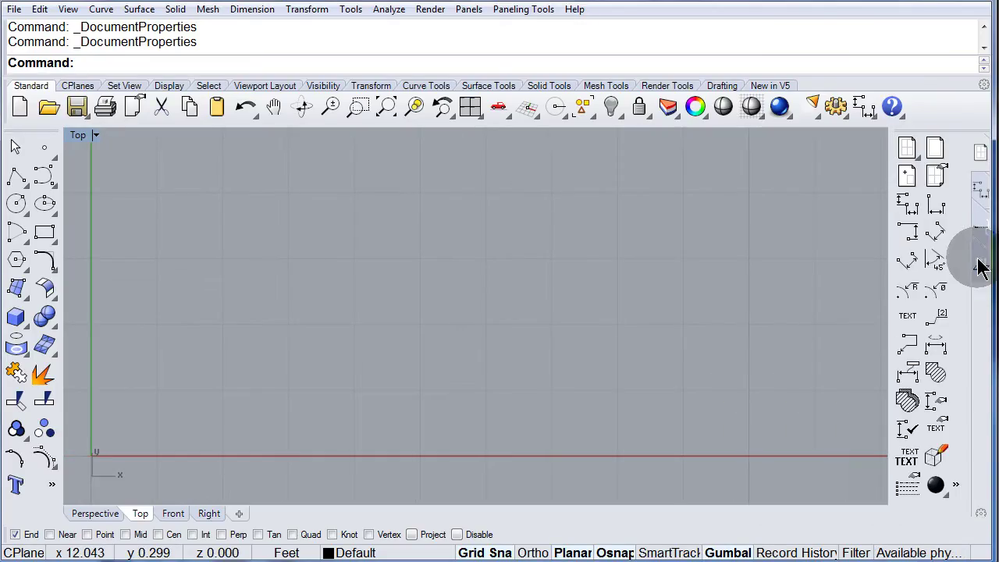
- Browse the Dimension, Analyze, Curve Tools and Drafting side tabs, then float the group back
click(980, 189)
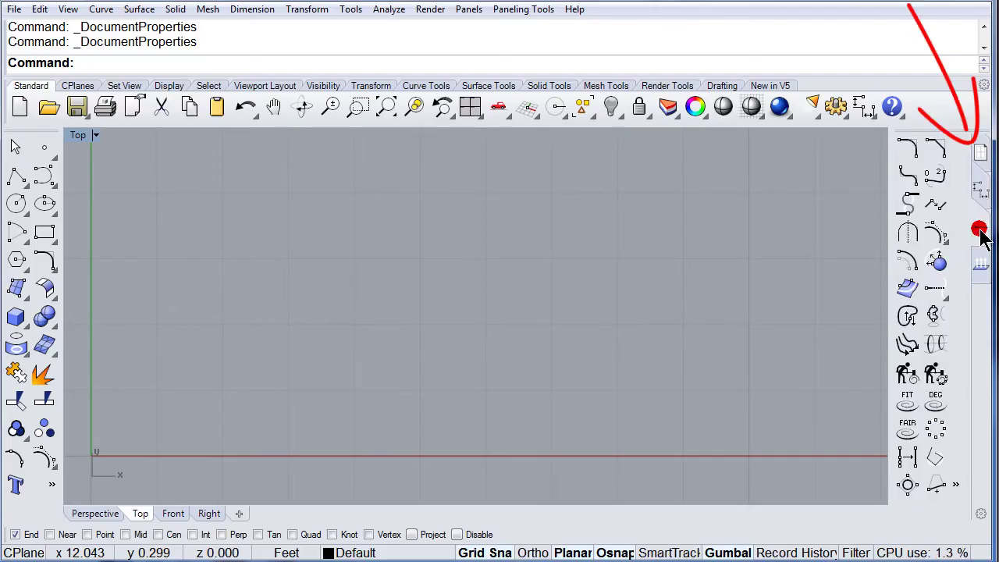
click(980, 266)
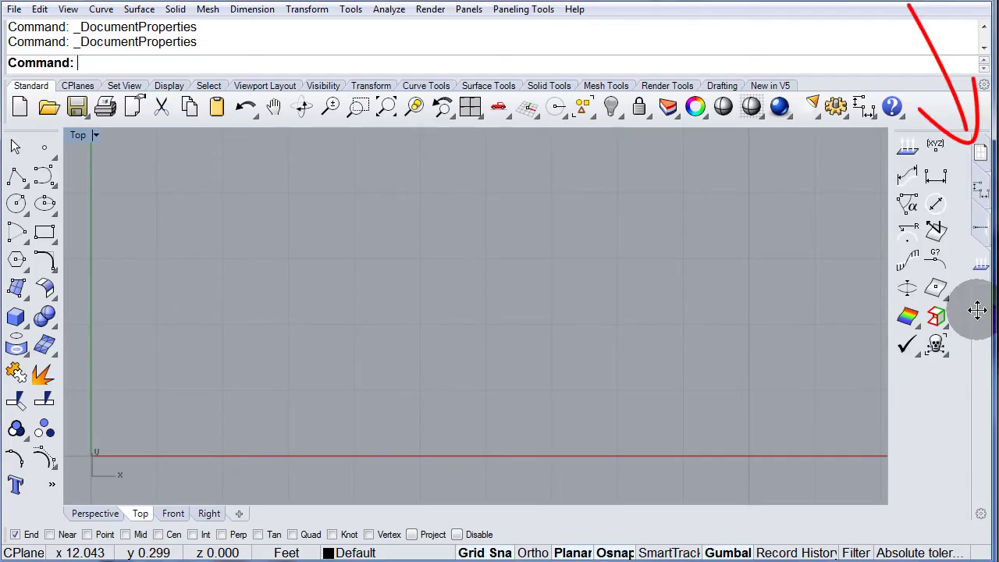
click(981, 228)
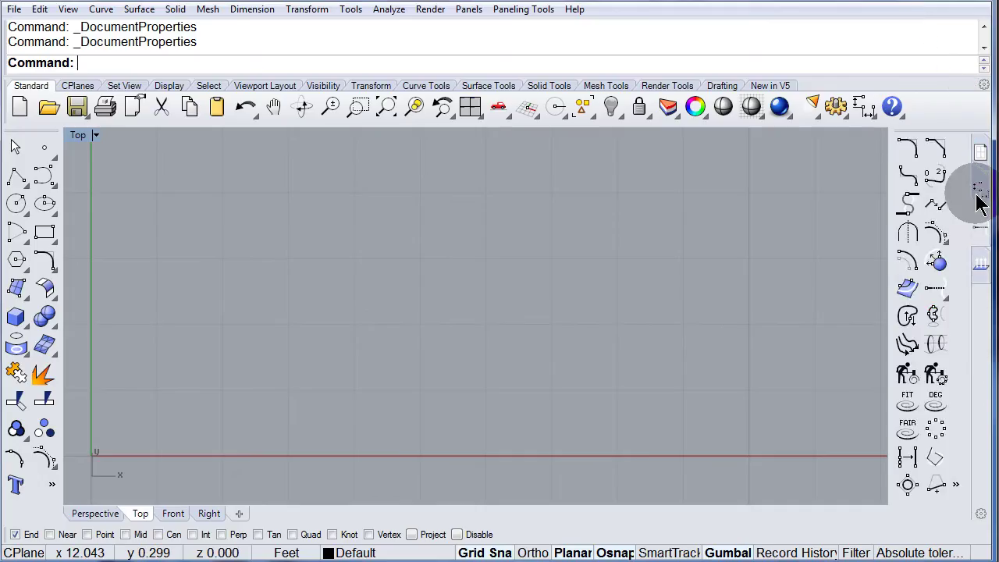
click(978, 194)
click(979, 151)
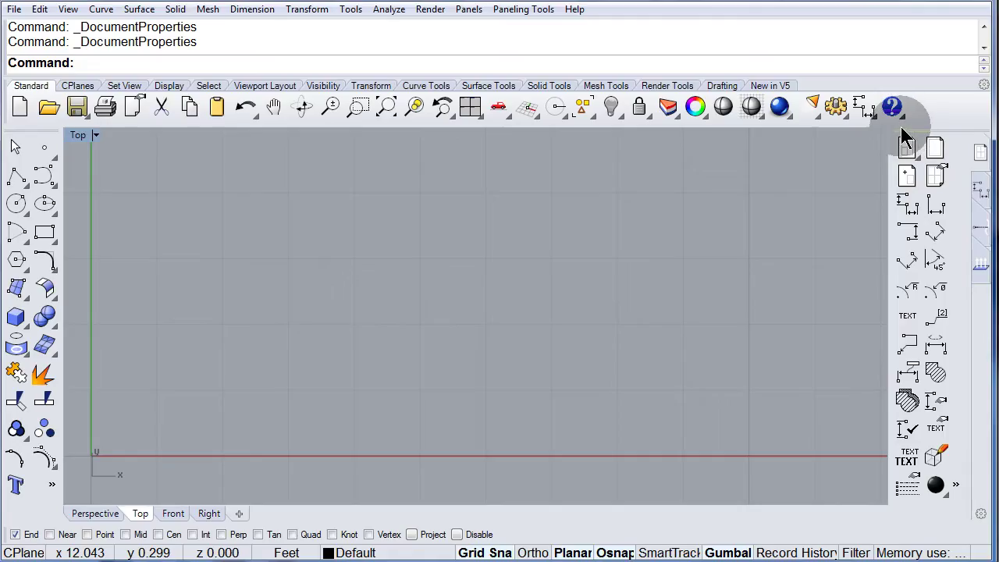
drag(949, 132, 261, 161)
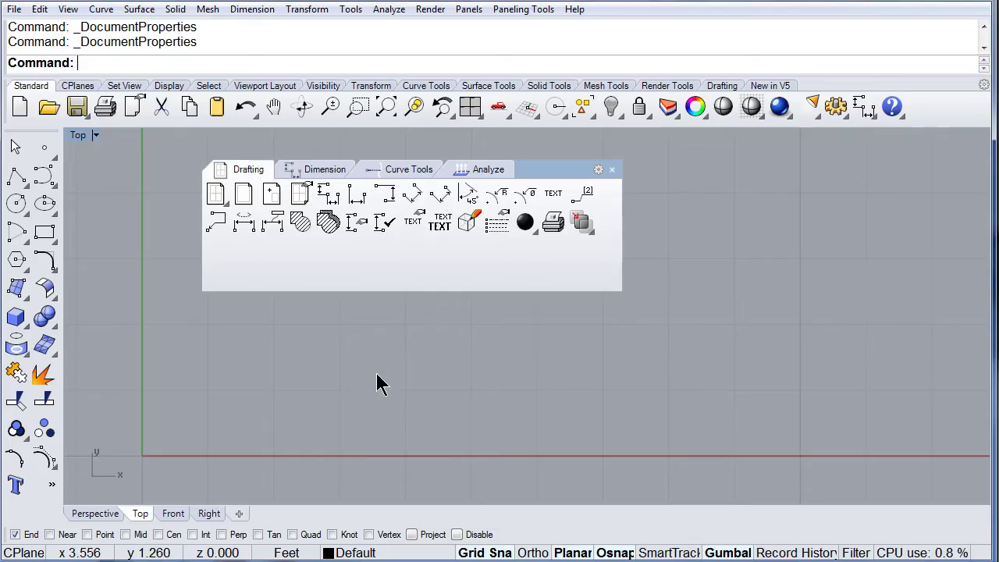
- Pull Analyze and Curve Tools out as separate floating toolbars, then close both
click(476, 170)
drag(474, 168, 480, 373)
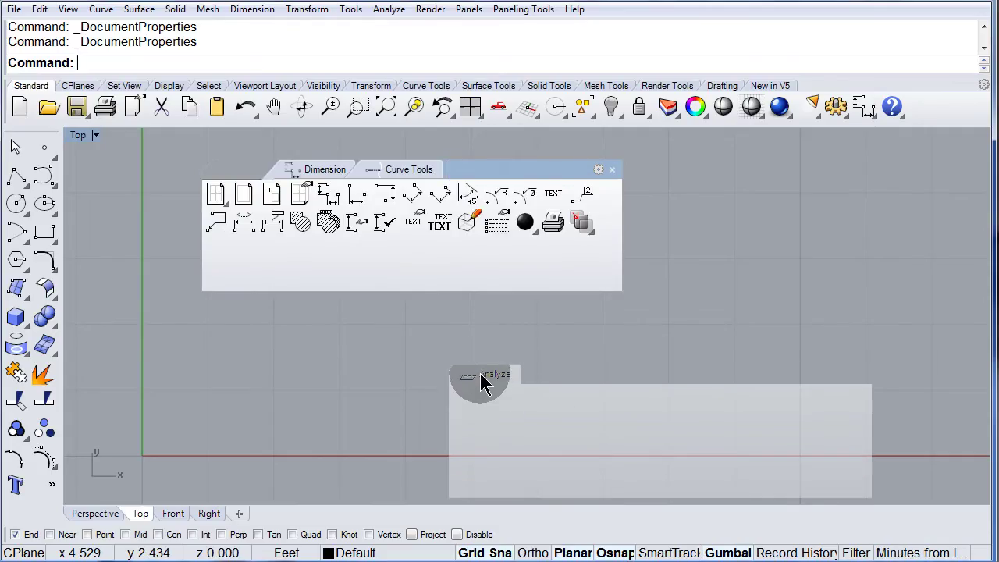
drag(480, 373, 480, 373)
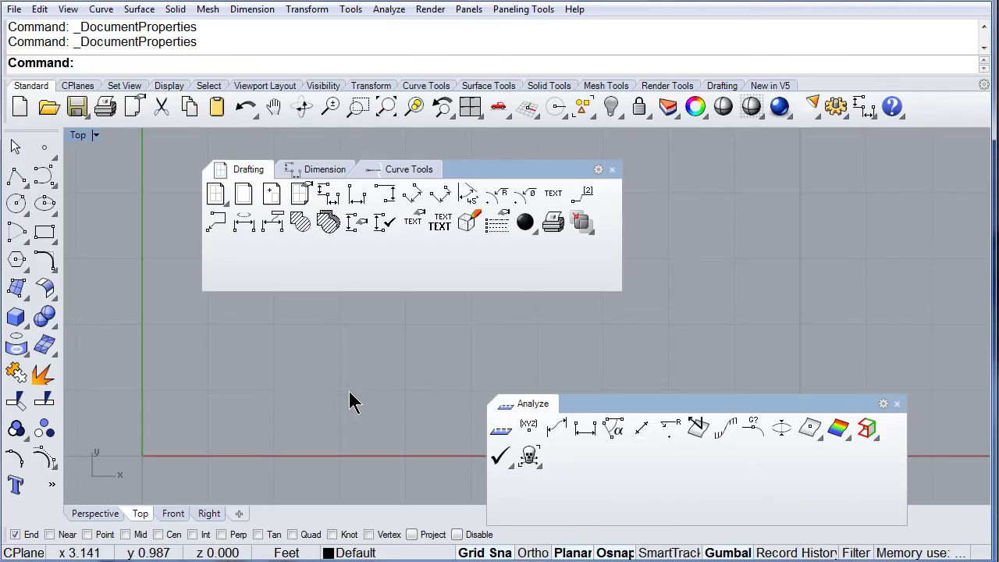
drag(399, 171, 366, 327)
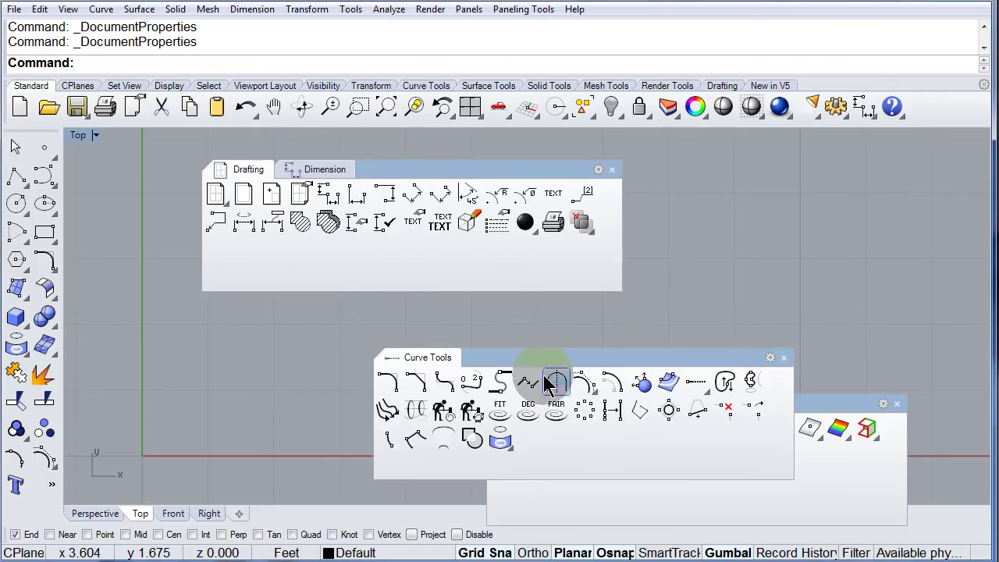
drag(529, 359, 344, 303)
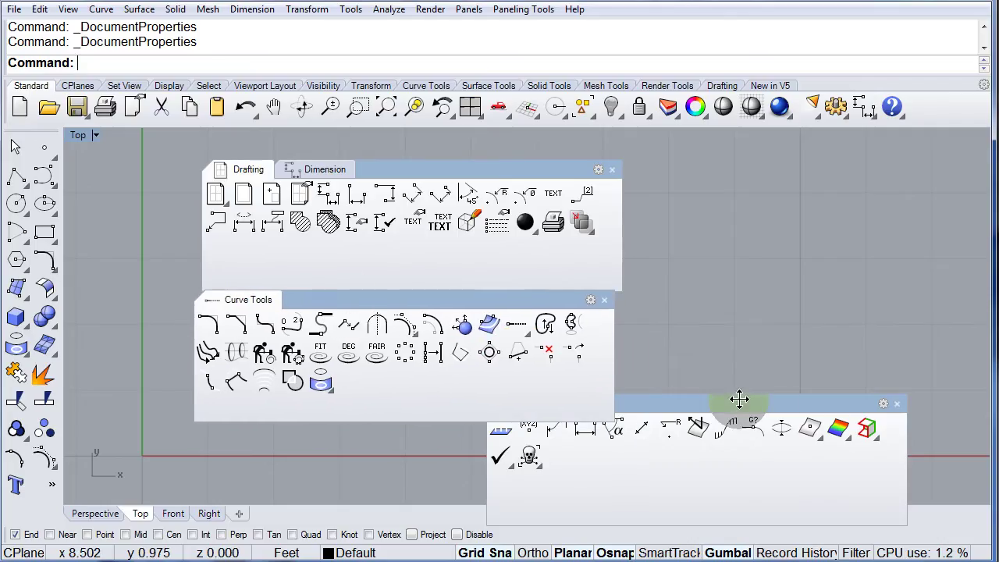
mouse_move(765, 404)
mouse_down()
mouse_move(807, 279)
mouse_move(796, 247)
mouse_up()
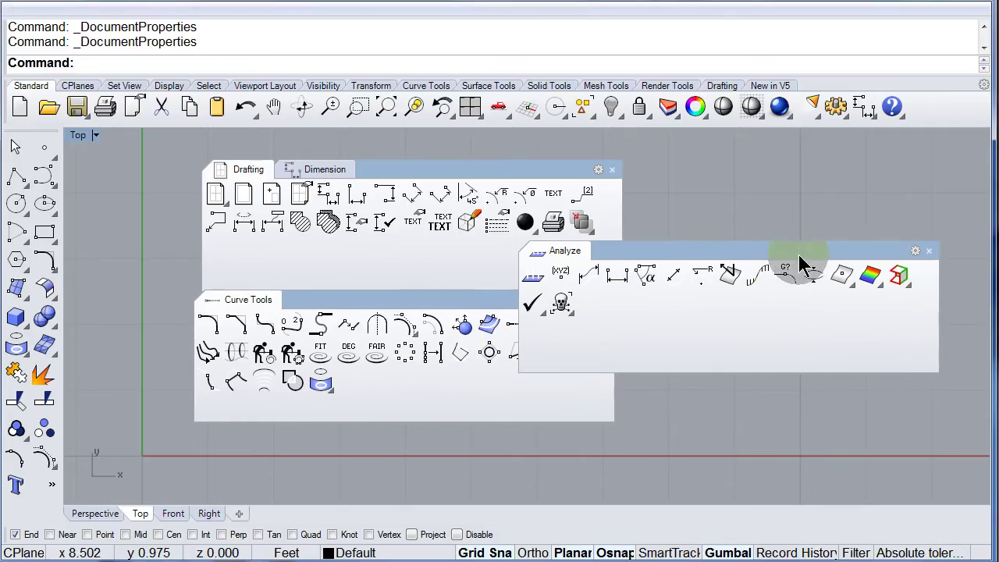
click(928, 252)
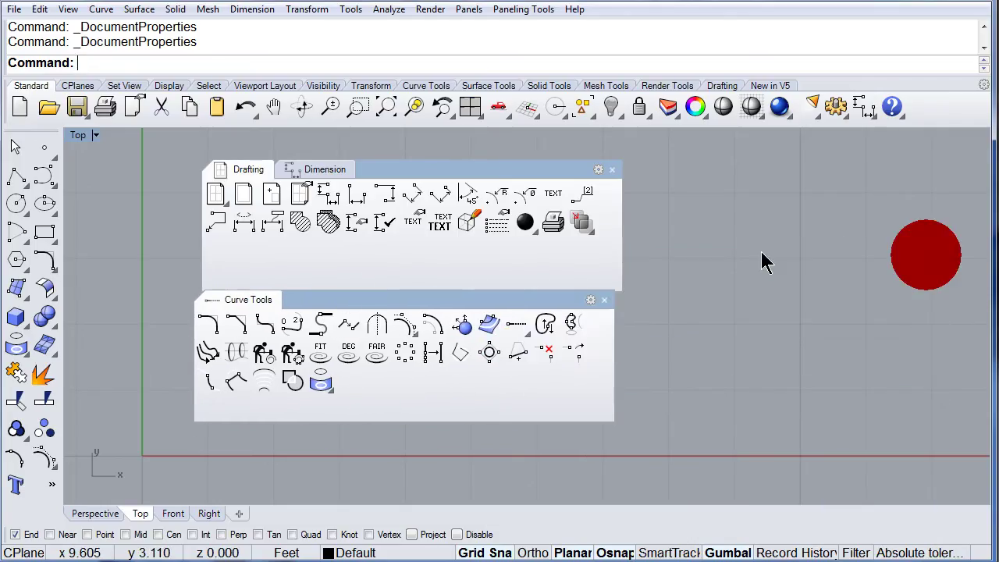
click(606, 300)
- Close the floating Drafting toolbar, leaving the Top viewport free of toolbars
click(611, 169)
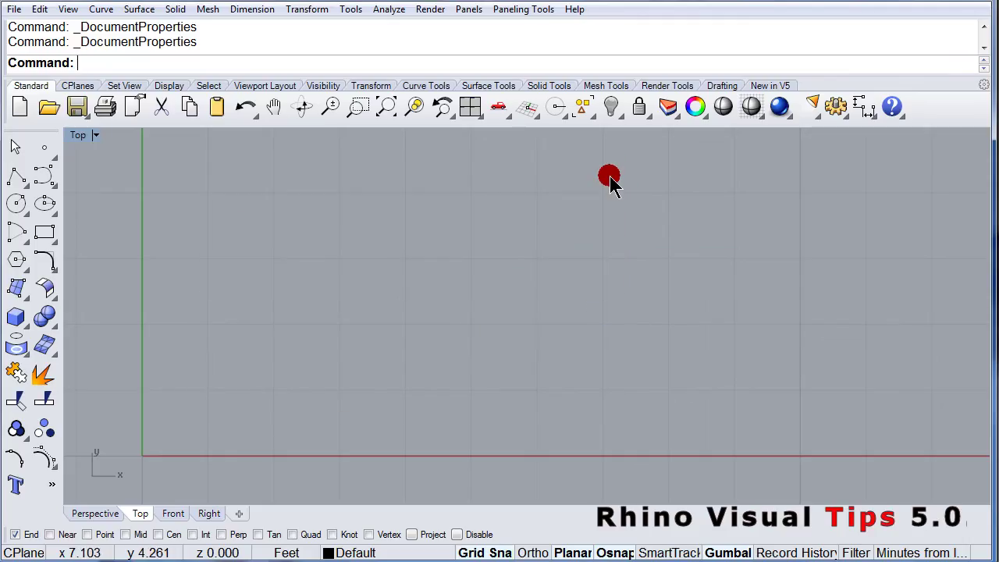